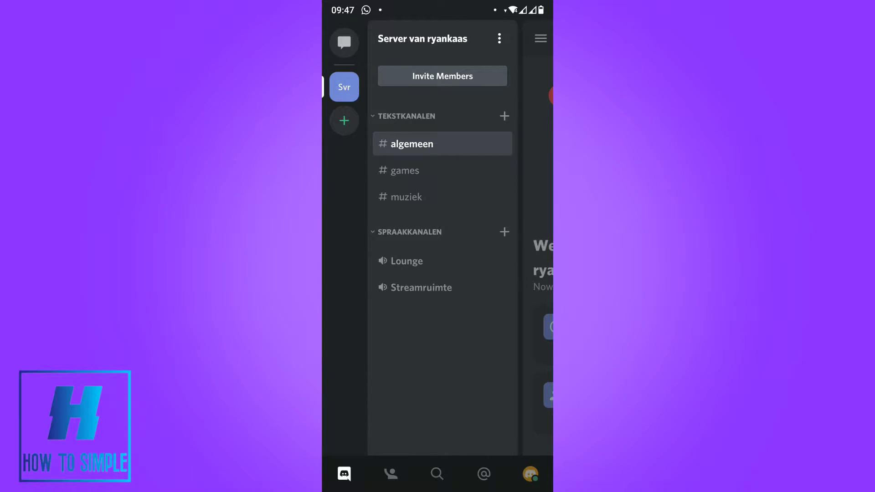
# Open User Settings from the profile avatar tab, then go to My Account
pyautogui.click(530, 474)
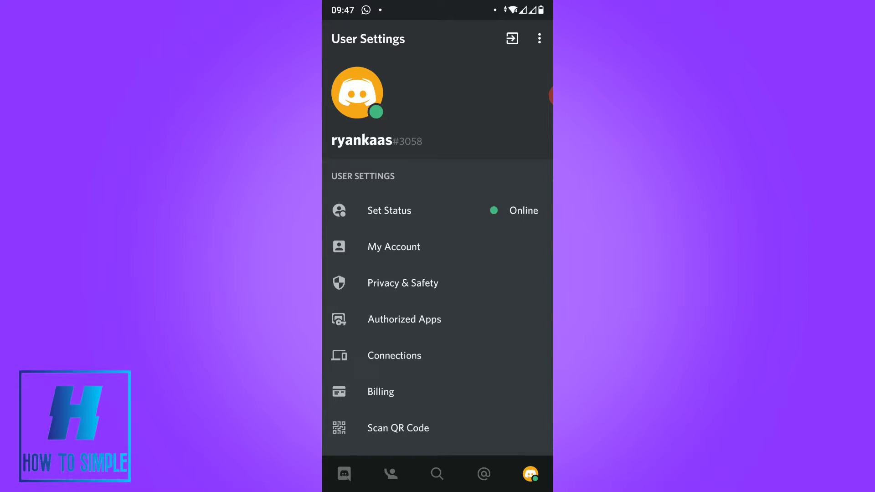
pyautogui.click(394, 211)
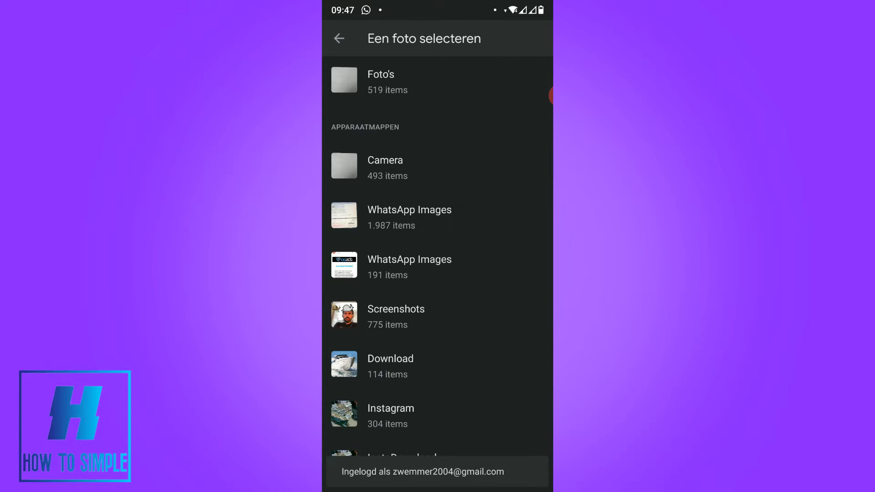
# Upload the boat photo from the Download folder as the new profile picture
pyautogui.click(437, 366)
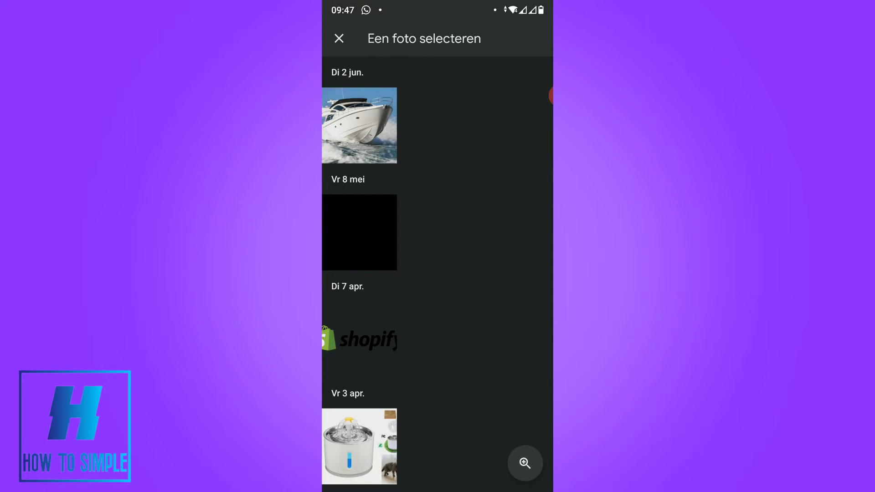
pyautogui.click(359, 126)
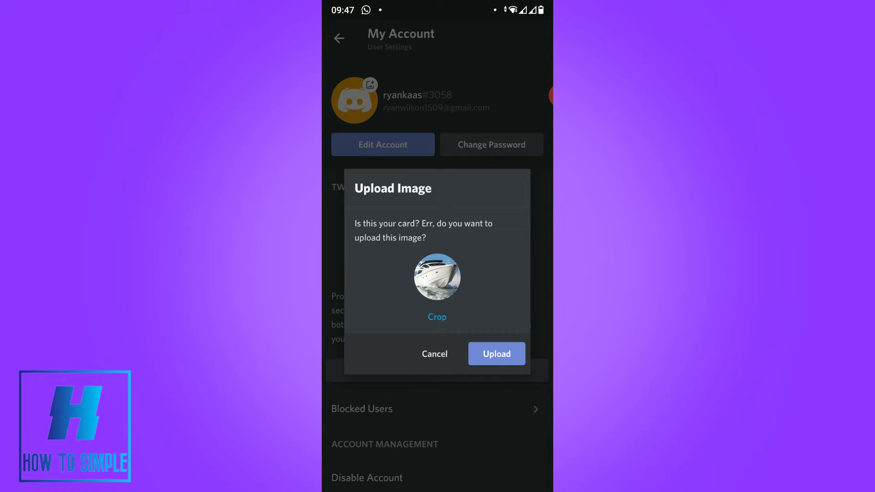
pyautogui.click(496, 353)
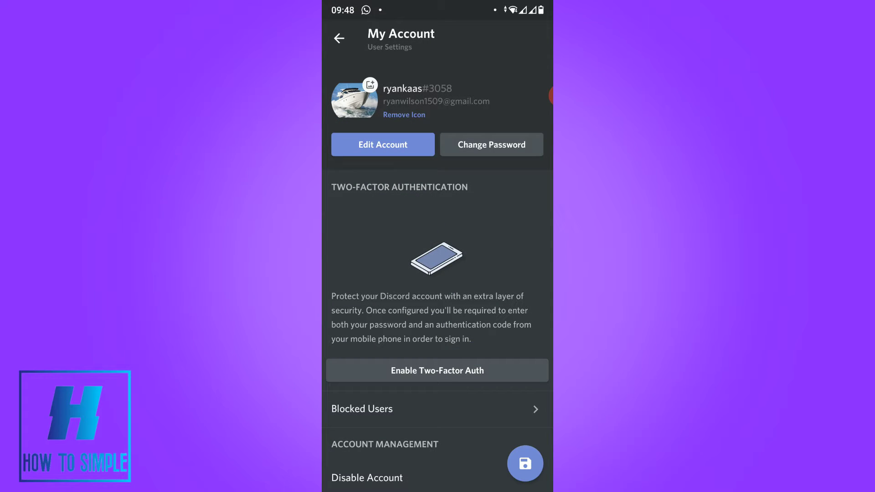
pyautogui.scroll(-2, 438, 274)
pyautogui.scroll(2, 438, 274)
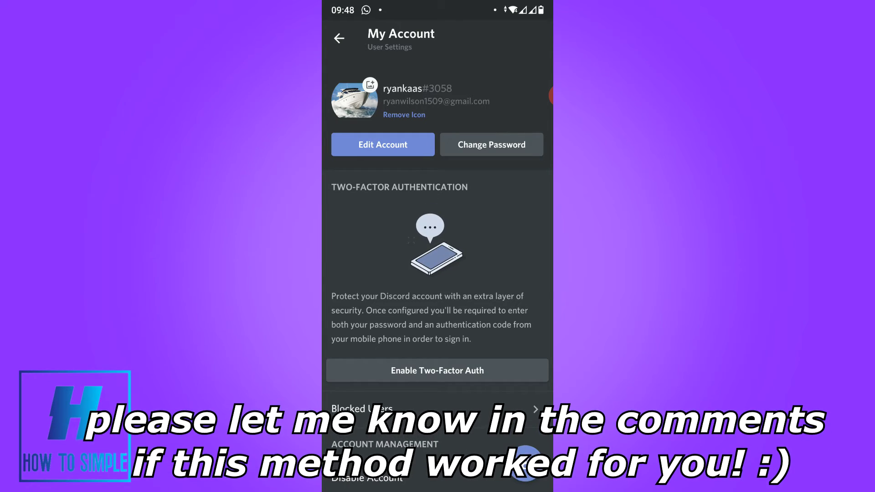
# Save the My Account changes so the boat photo becomes the avatar
pyautogui.click(525, 464)
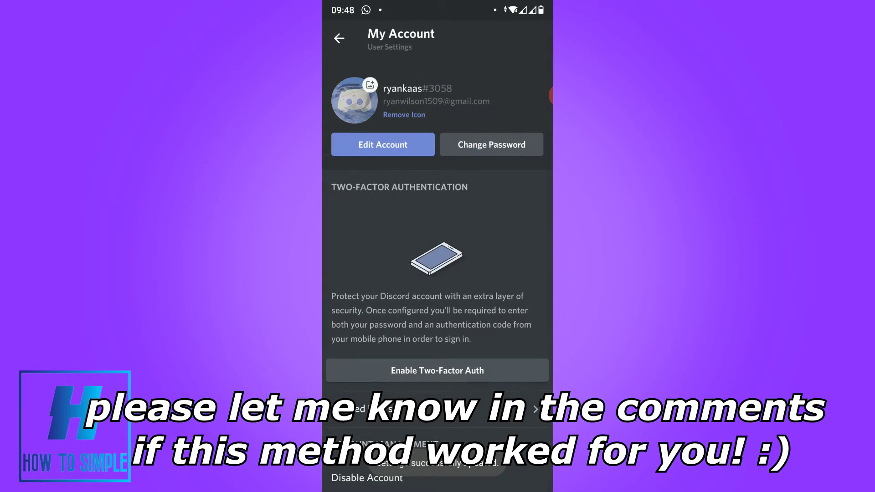